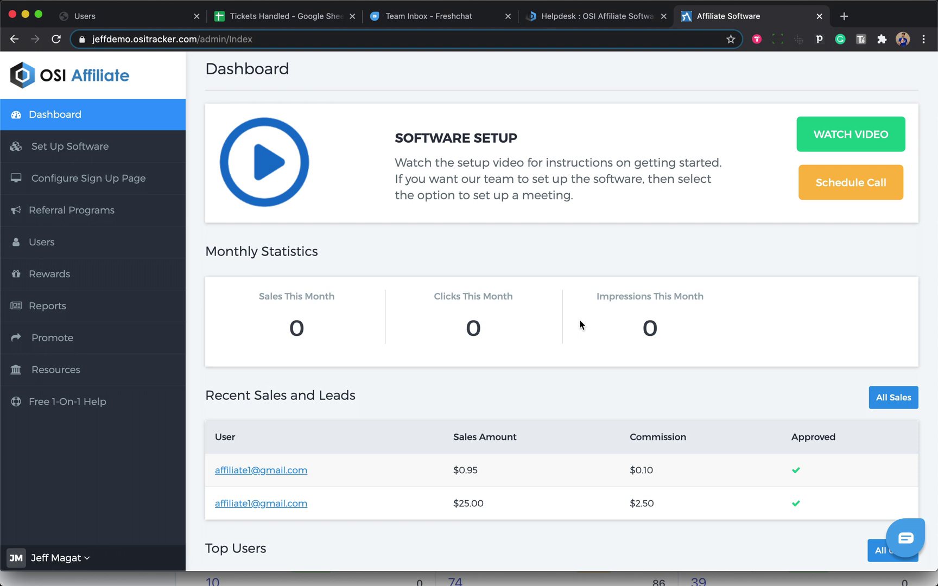
Step: Choose Stripe Payment Gateway as the shopping cart in Set Up Software, opening the Stripe connection tab
{"action": "left_click", "coordinate": [86, 149]}
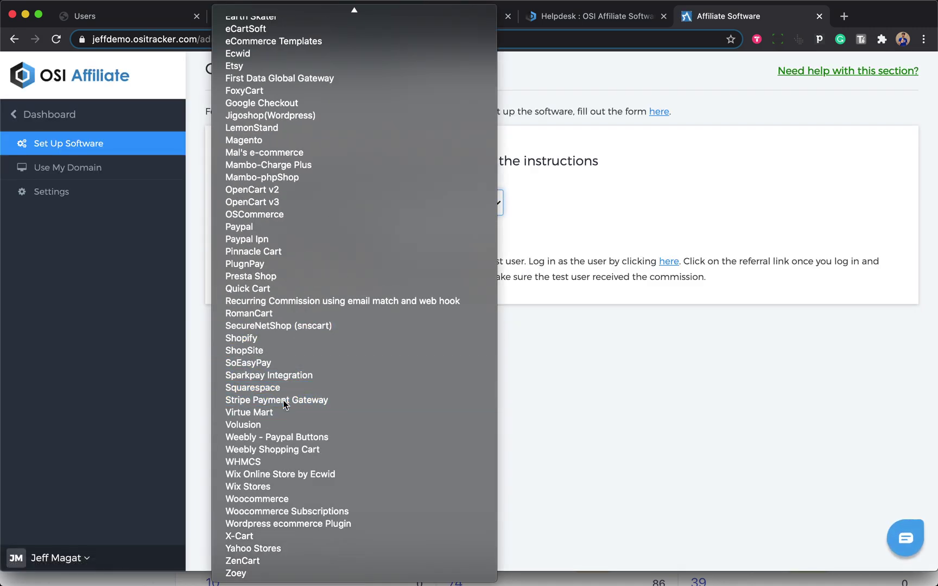
{"action": "left_click", "coordinate": [283, 400]}
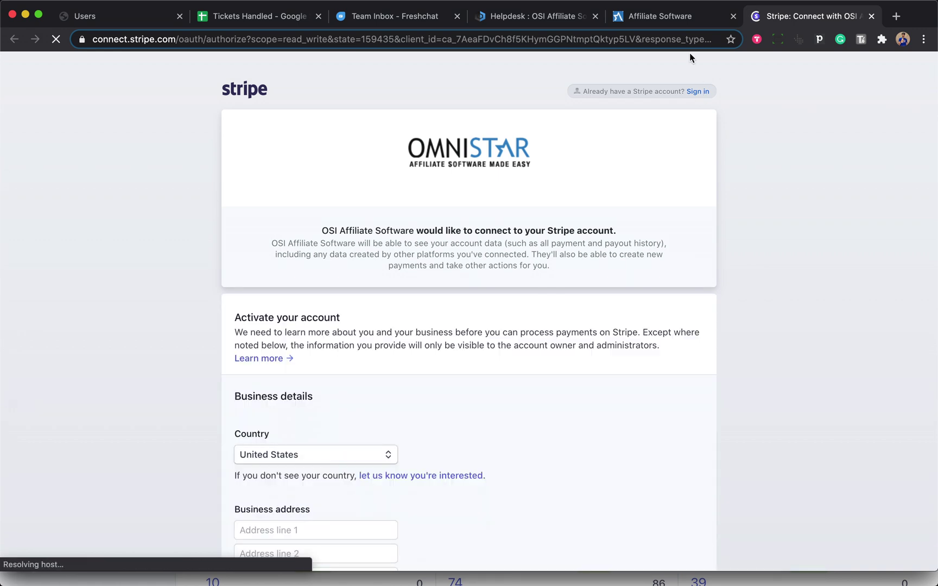
{"action": "left_click", "coordinate": [681, 23]}
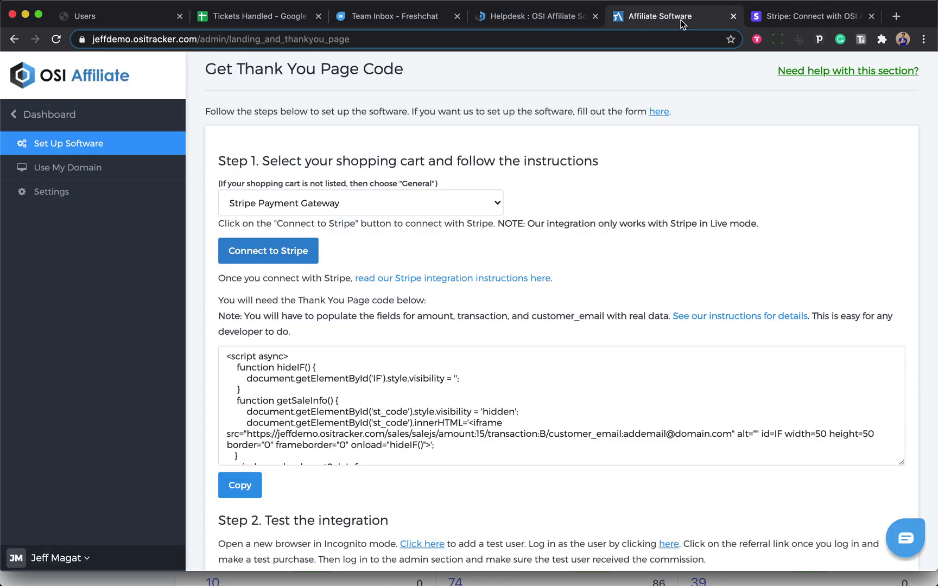
Step: Re-save the Default Affiliate Program, keeping its 50% recurring commission set to Match Email
{"action": "left_click", "coordinate": [54, 120]}
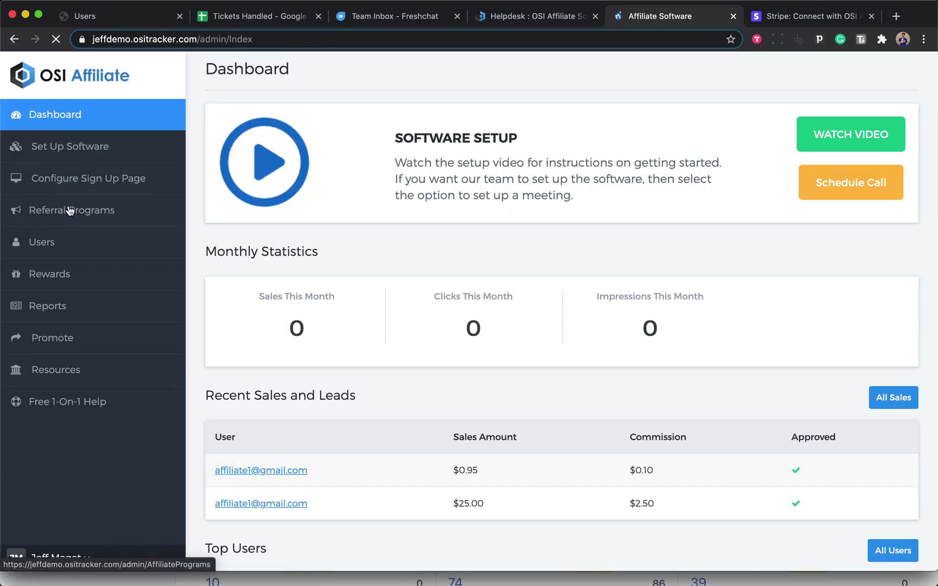
{"action": "left_click", "coordinate": [70, 211]}
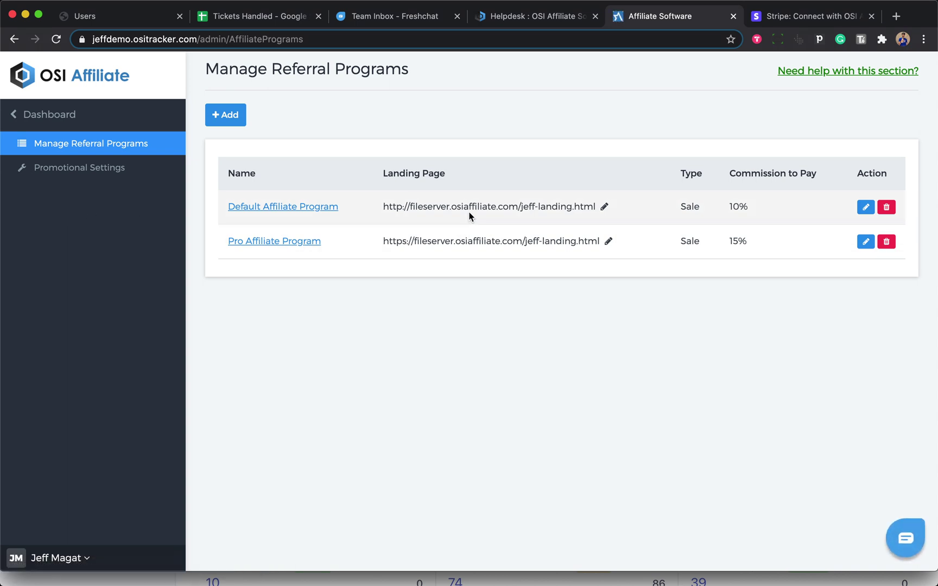
{"action": "left_click", "coordinate": [865, 208]}
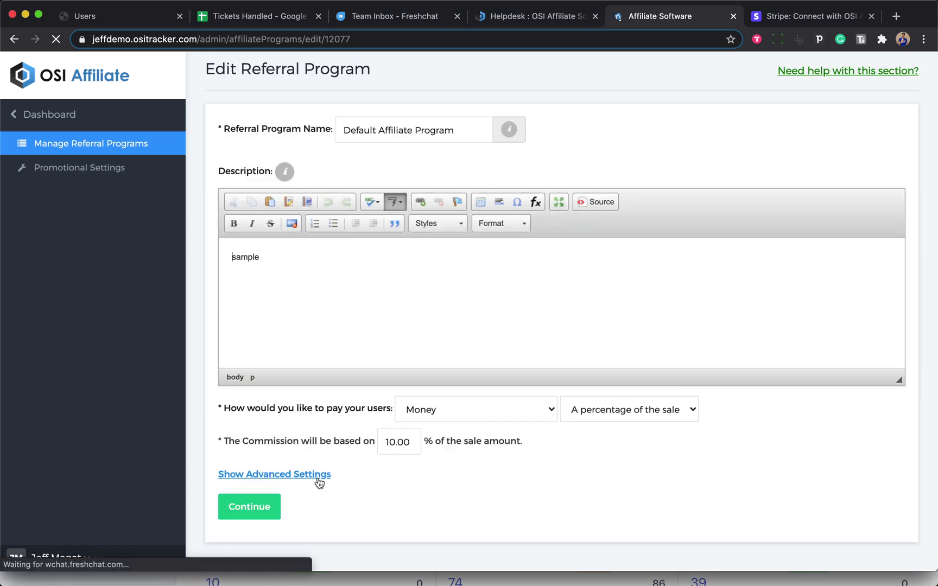
{"action": "left_click", "coordinate": [319, 483]}
{"action": "scroll", "coordinate": [358, 465], "scroll_direction": "down", "scroll_amount": 7}
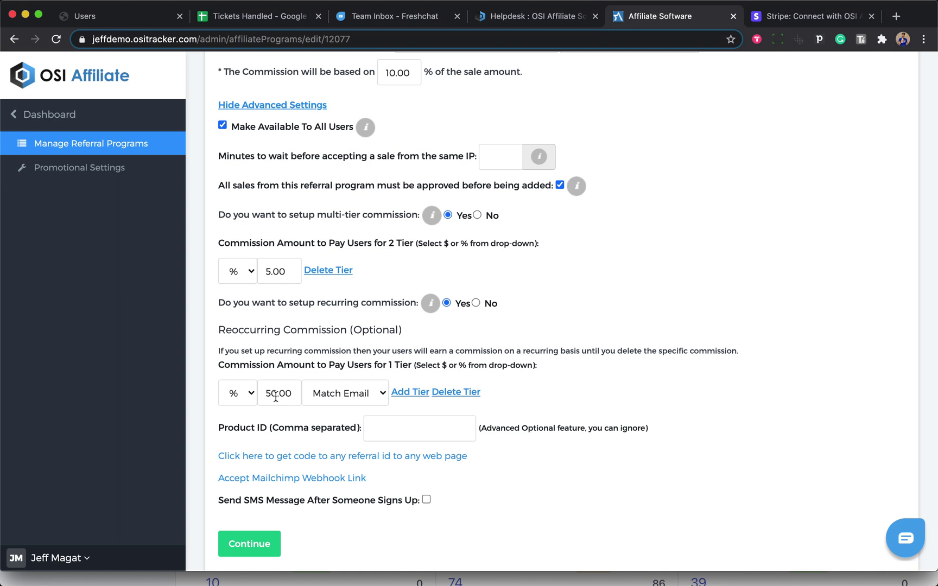
{"action": "left_click", "coordinate": [364, 394]}
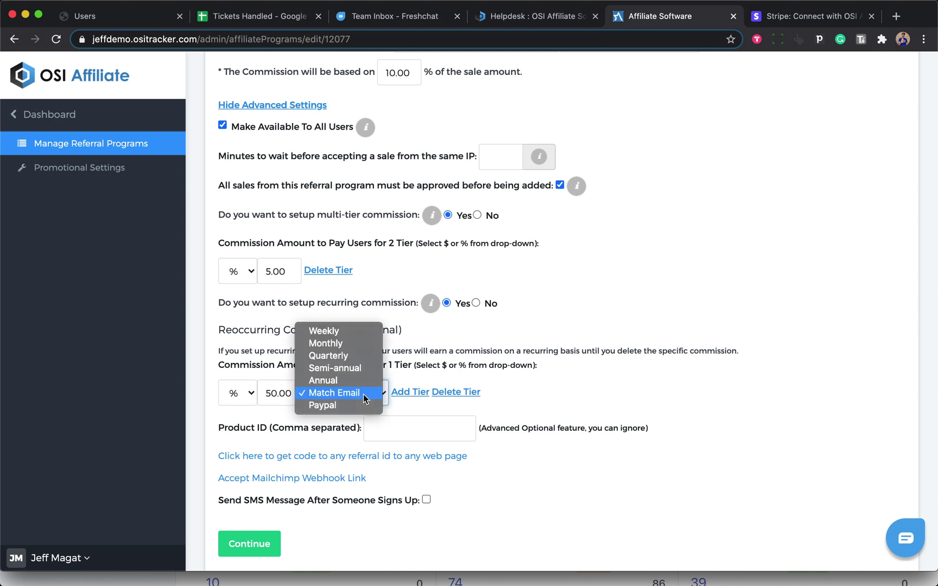
{"action": "left_click", "coordinate": [353, 397]}
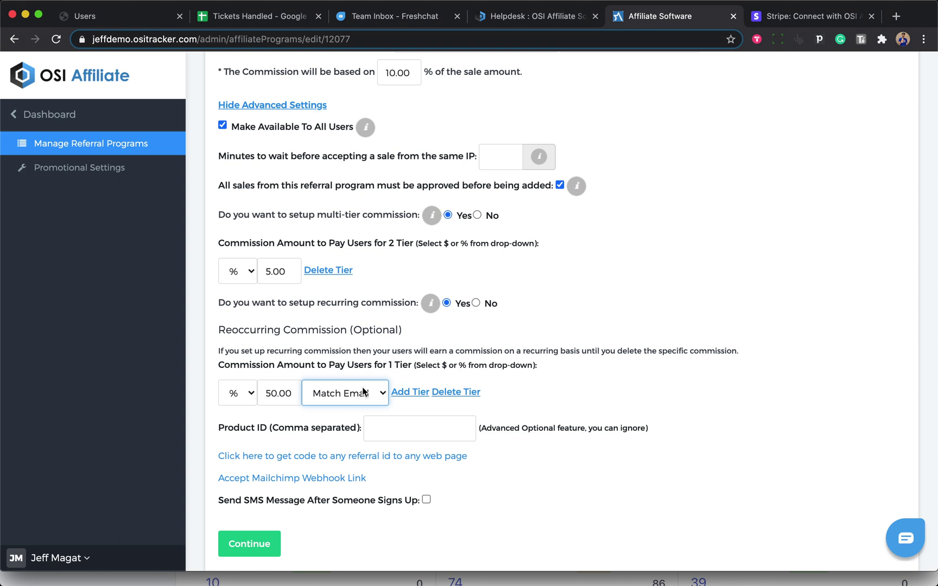
{"action": "left_click", "coordinate": [253, 538]}
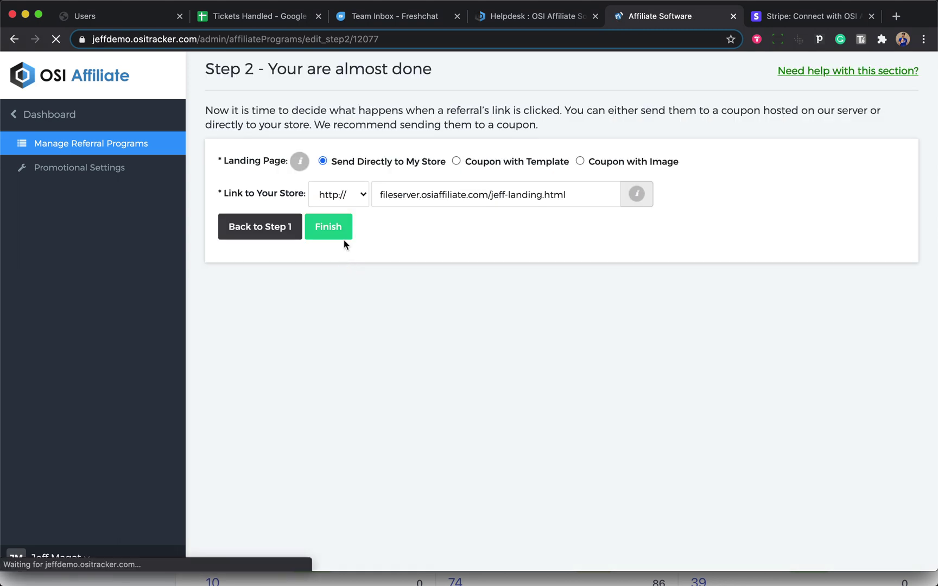
{"action": "left_click", "coordinate": [344, 235]}
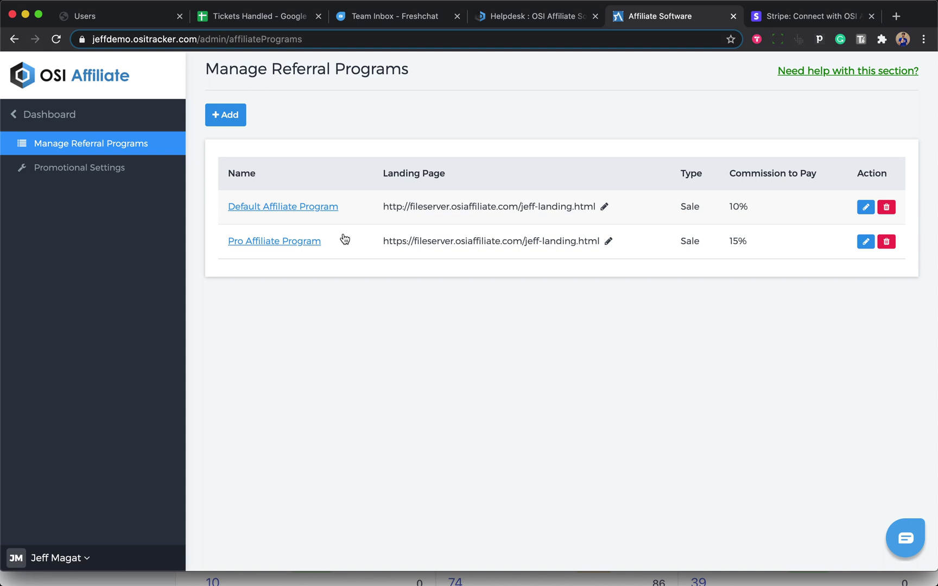
Step: Get the Checkout code snippet for Plan #2696401's $0.50 USD/month price in Stripe Products
{"action": "left_click", "coordinate": [686, 548]}
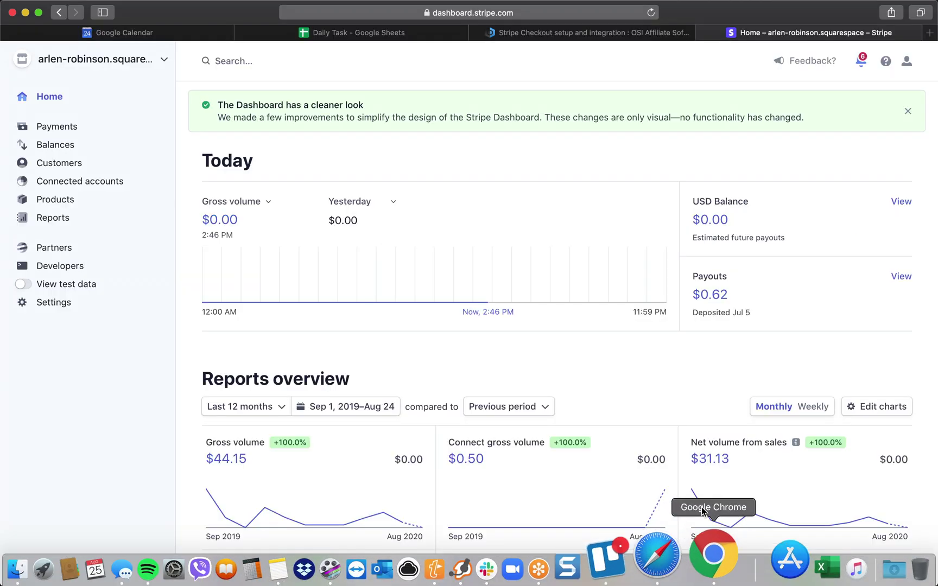
{"action": "left_click", "coordinate": [75, 201]}
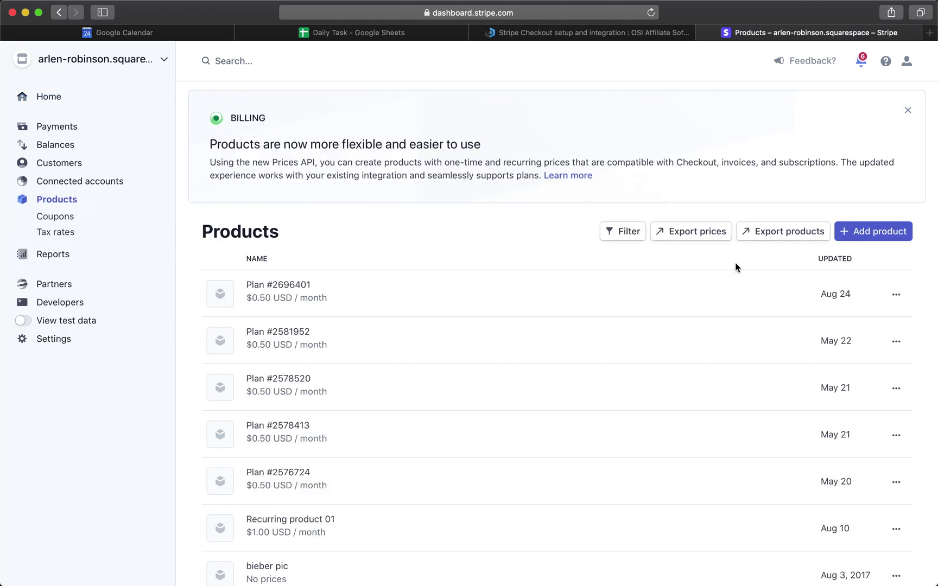
{"action": "left_click", "coordinate": [328, 289]}
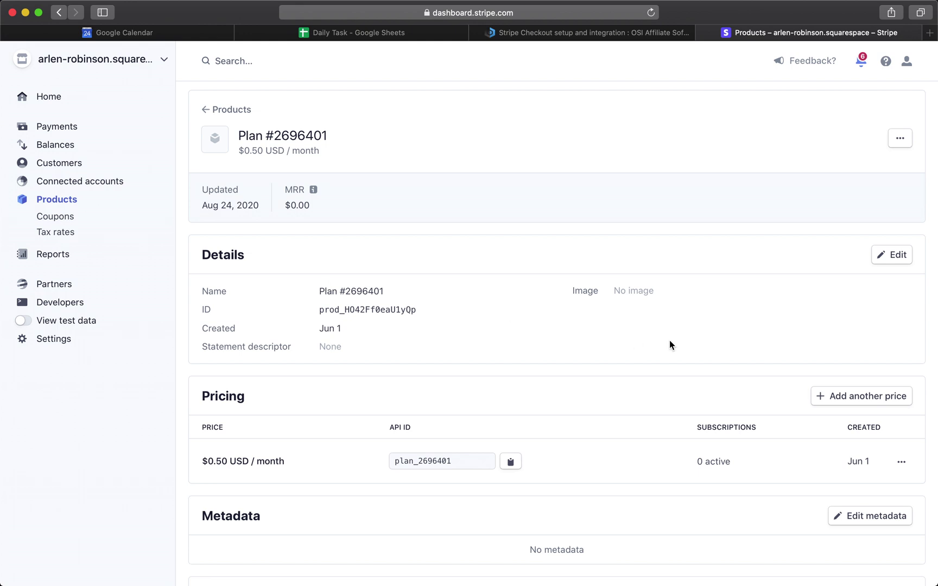
{"action": "scroll", "coordinate": [669, 345], "scroll_direction": "down", "scroll_amount": 2}
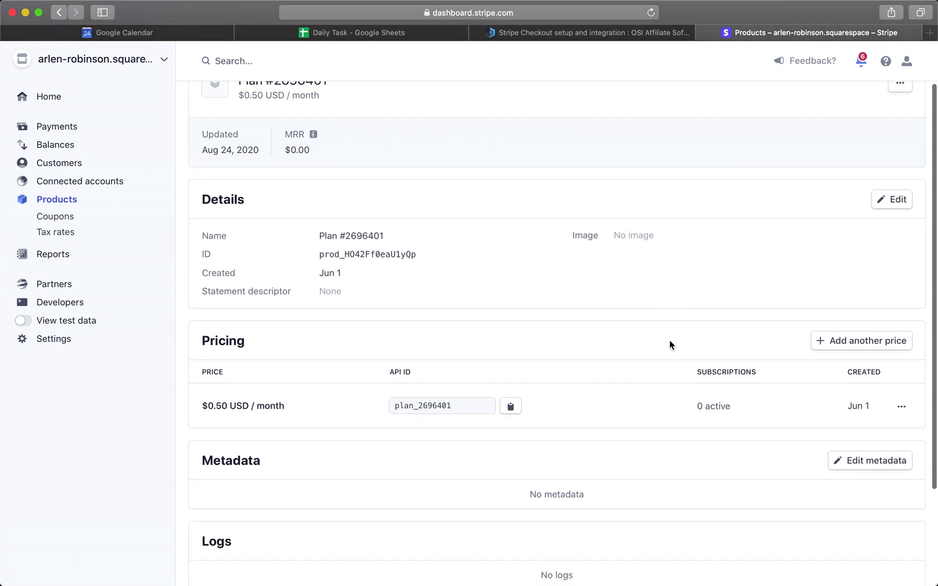
{"action": "left_click", "coordinate": [901, 407]}
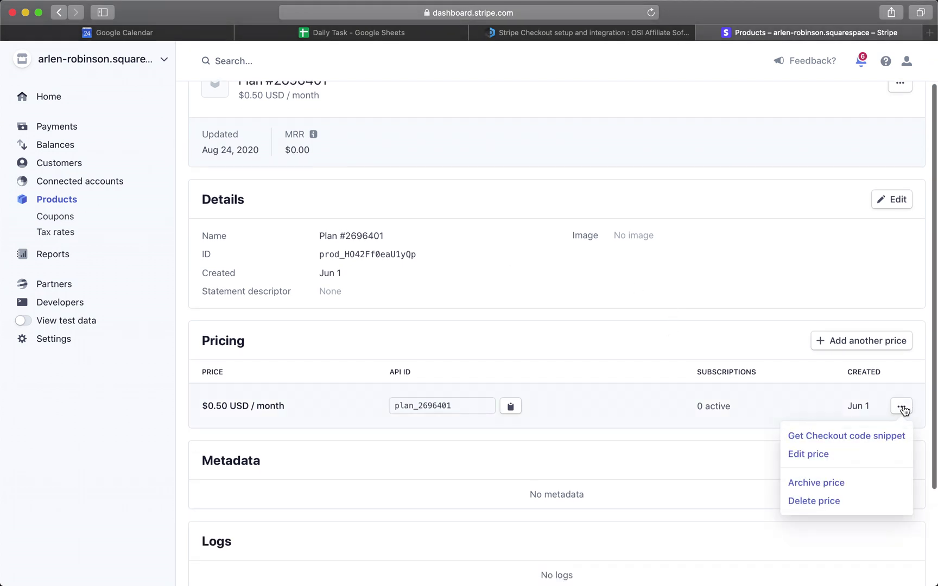
{"action": "left_click", "coordinate": [848, 438]}
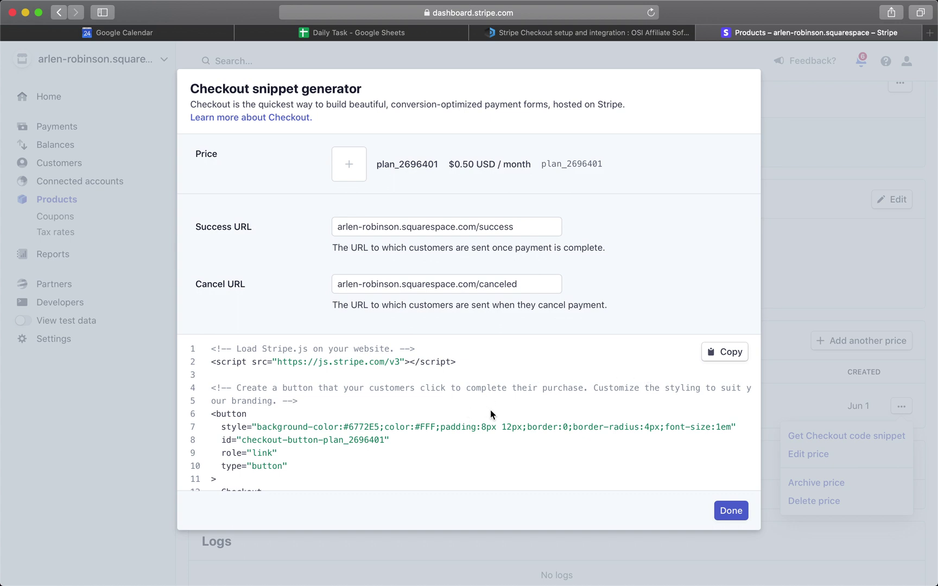
{"action": "mouse_move", "coordinate": [390, 579]}
{"action": "left_click", "coordinate": [346, 574]}
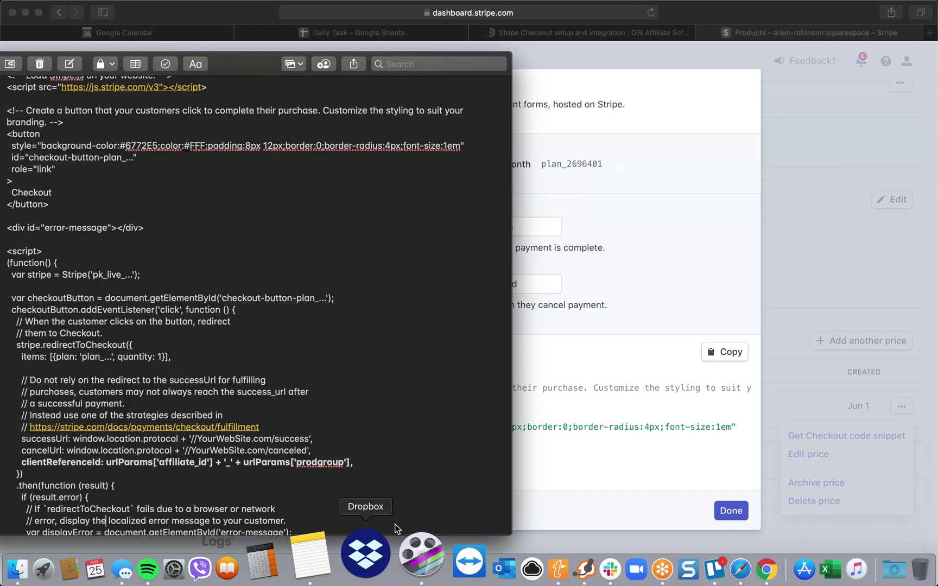
{"action": "scroll", "coordinate": [87, 146], "scroll_direction": "up", "scroll_amount": 3}
{"action": "scroll", "coordinate": [98, 160], "scroll_direction": "down", "scroll_amount": 2}
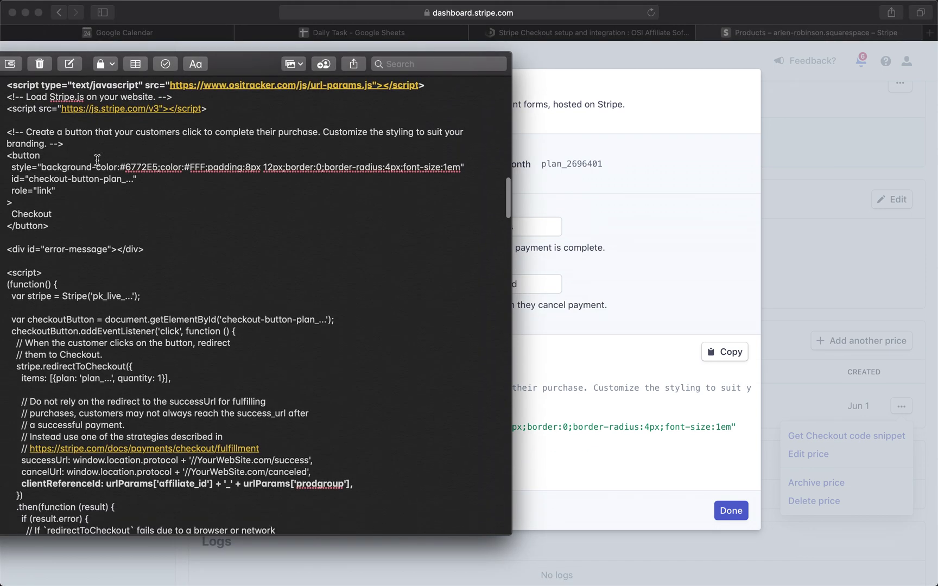
{"action": "left_click_drag", "start_coordinate": [8, 84], "coordinate": [441, 84]}
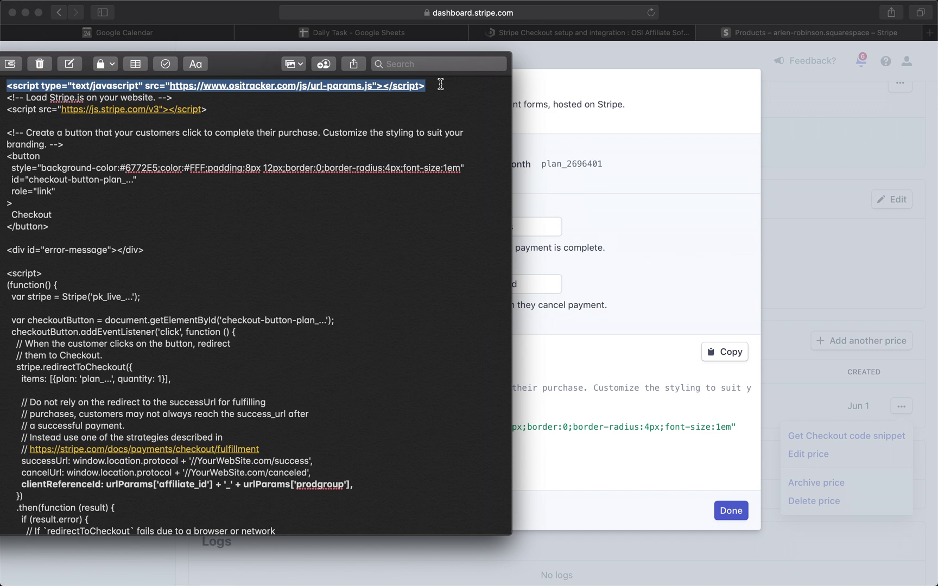
{"action": "left_click", "coordinate": [552, 372]}
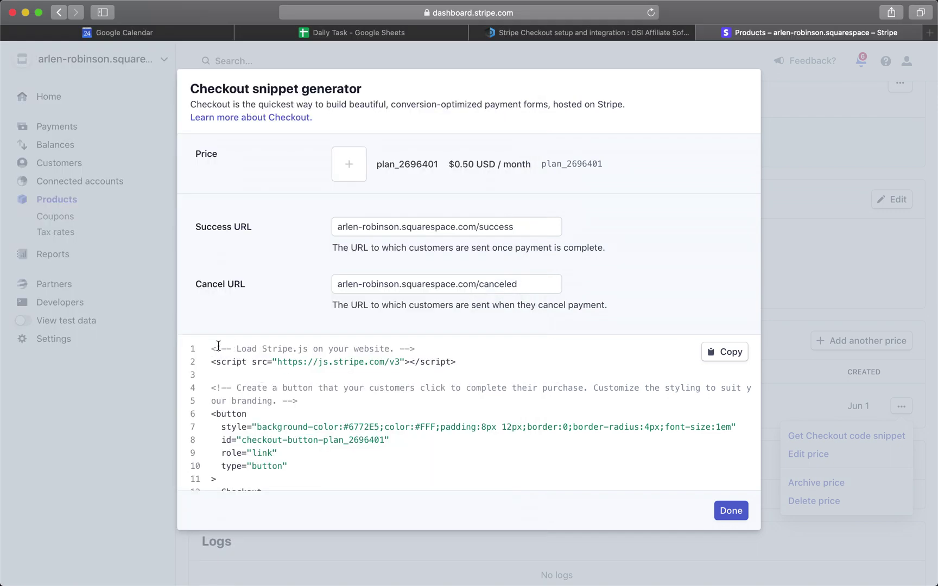
{"action": "key", "text": "super+Tab"}
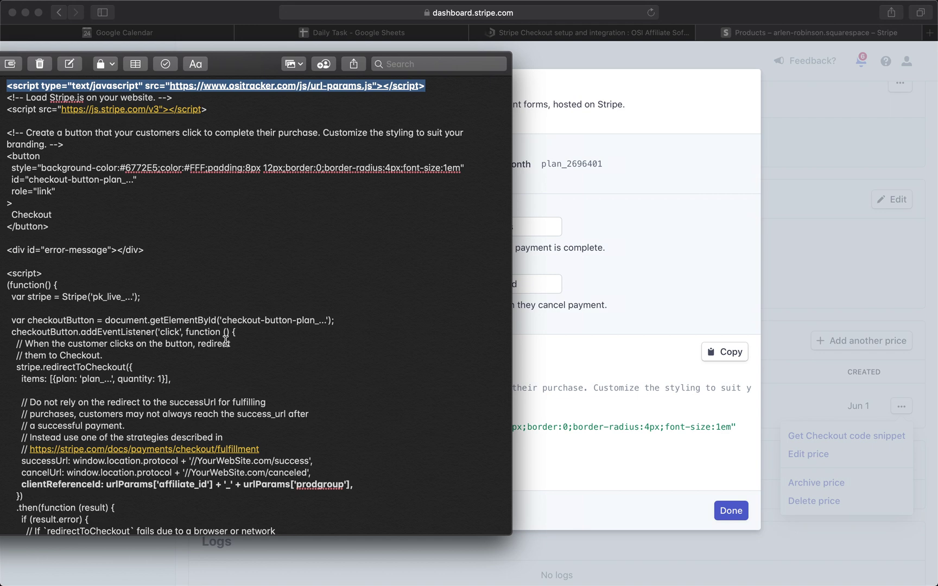
{"action": "scroll", "coordinate": [251, 331], "scroll_direction": "down", "scroll_amount": 5}
{"action": "left_click_drag", "start_coordinate": [361, 361], "coordinate": [14, 361]}
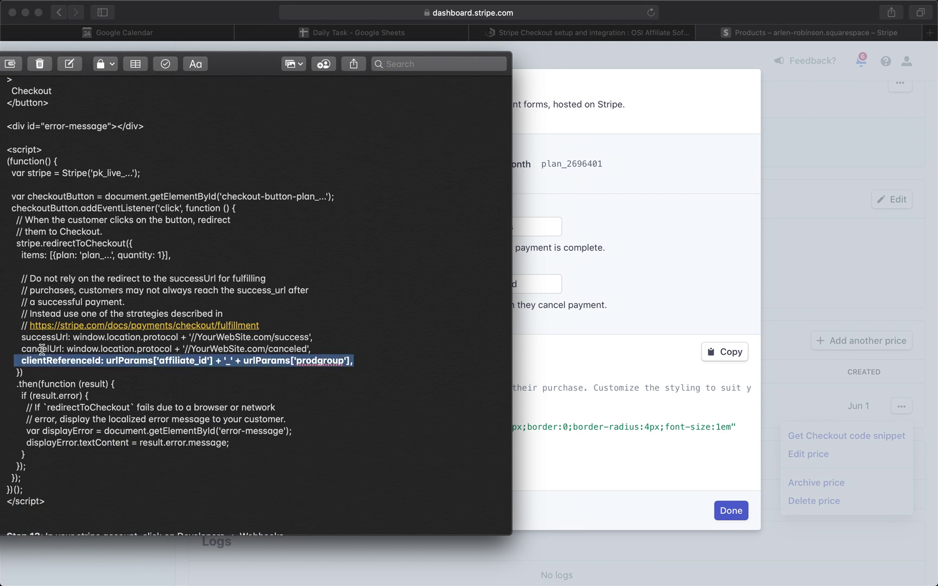
{"action": "left_click", "coordinate": [562, 450]}
{"action": "scroll", "coordinate": [451, 442], "scroll_direction": "down", "scroll_amount": 10}
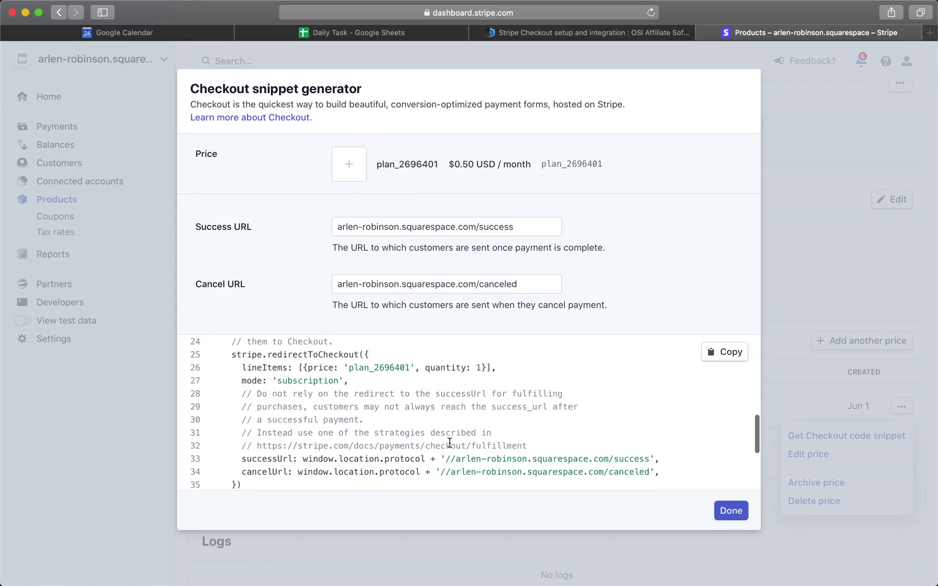
{"action": "scroll", "coordinate": [449, 442], "scroll_direction": "down", "scroll_amount": 5}
{"action": "scroll", "coordinate": [449, 442], "scroll_direction": "up", "scroll_amount": 2}
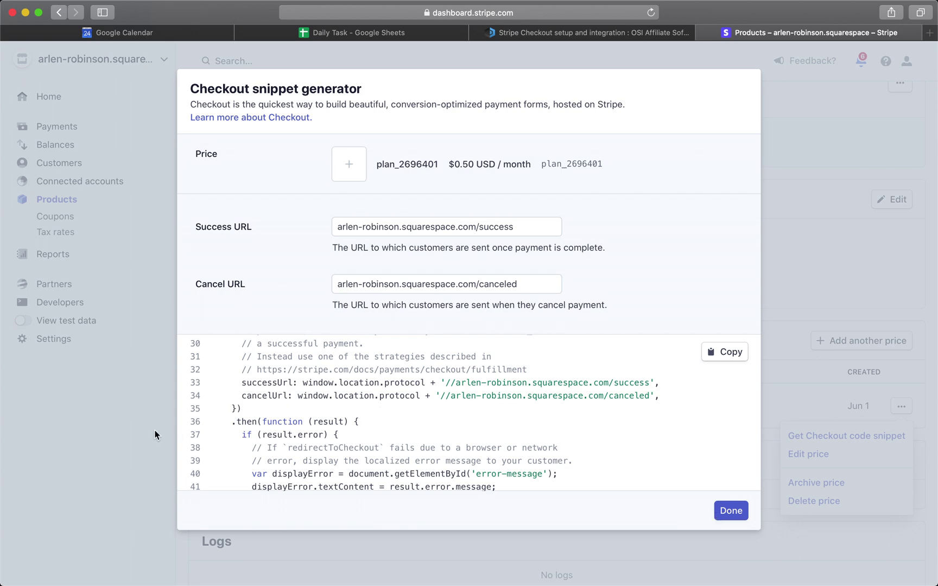
Step: Close the snippet generator and start a new account webhook endpoint under Developers > Webhooks
{"action": "left_click", "coordinate": [716, 508]}
{"action": "left_click", "coordinate": [87, 309]}
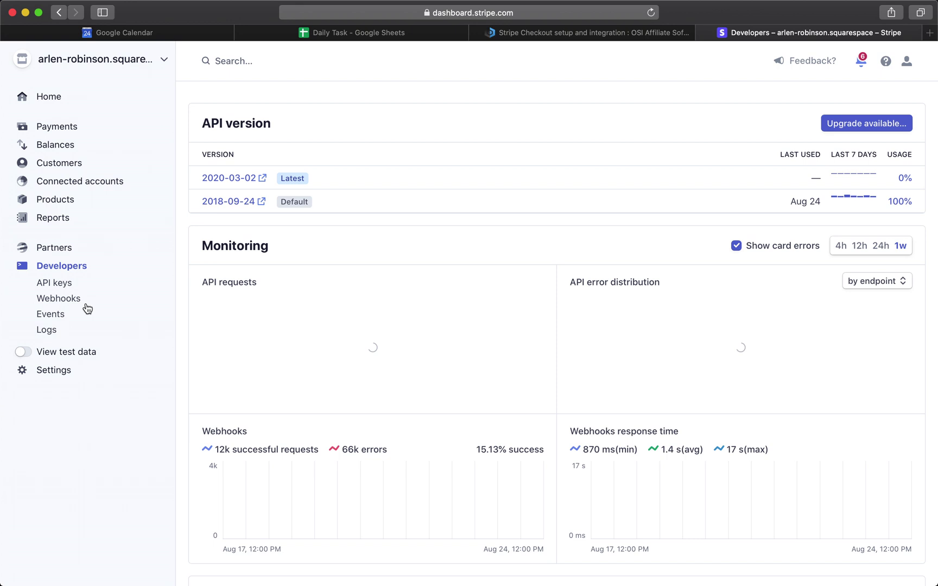
{"action": "left_click", "coordinate": [74, 302]}
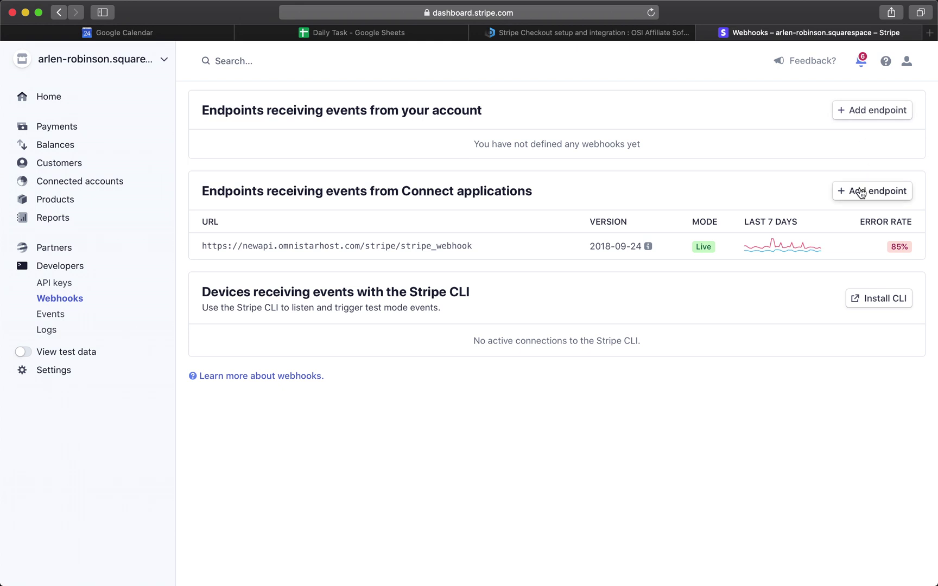
{"action": "left_click", "coordinate": [877, 111]}
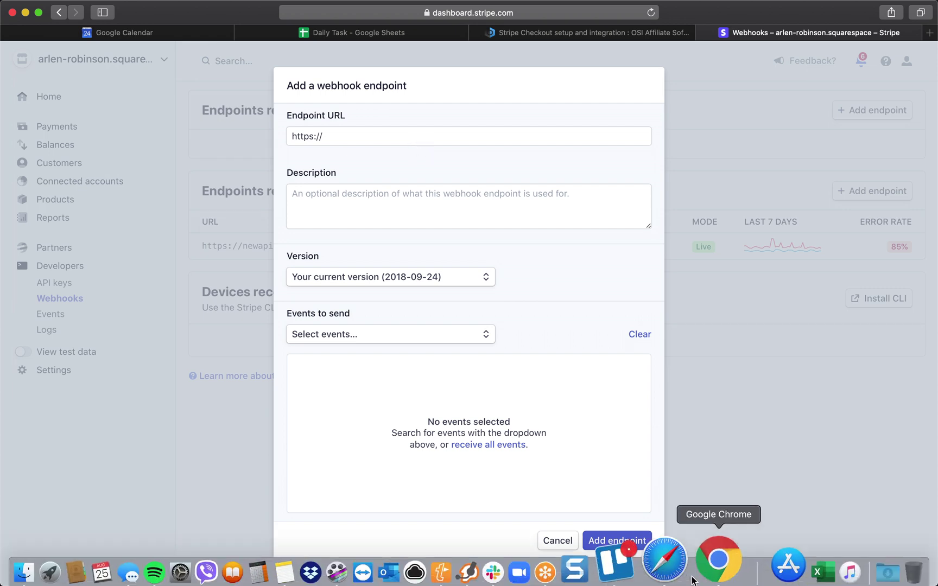
Step: Select the domain jeffdemo.ositracker.com in the affiliate site's address bar in Chrome
{"action": "left_click", "coordinate": [699, 569]}
{"action": "left_click", "coordinate": [115, 39]}
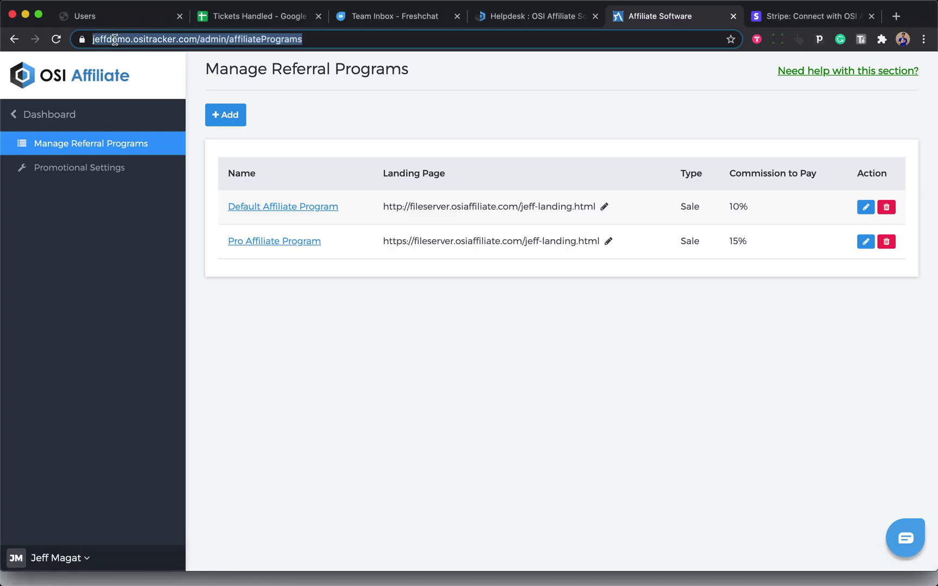
{"action": "left_click", "coordinate": [144, 39]}
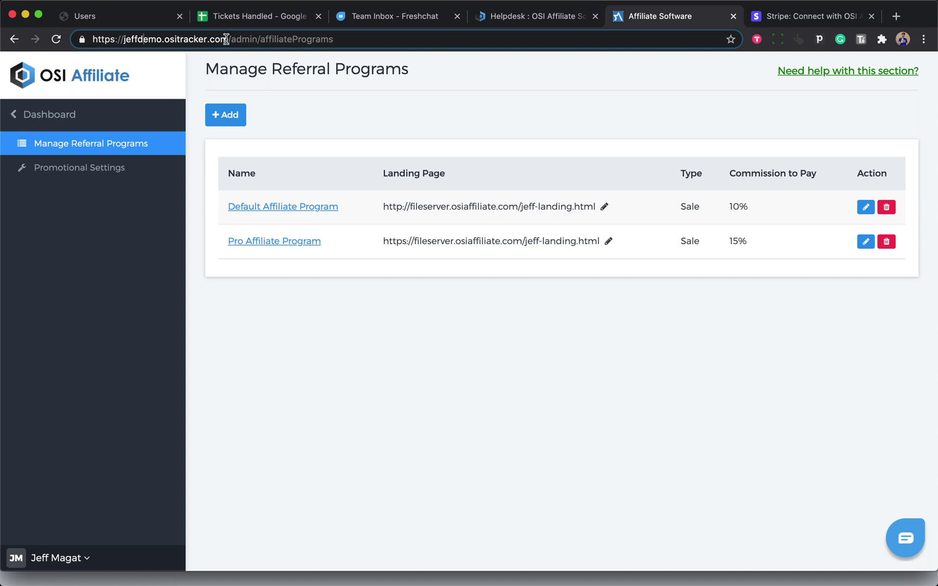
{"action": "left_click_drag", "start_coordinate": [226, 39], "coordinate": [123, 39]}
{"action": "key", "text": "super+c"}
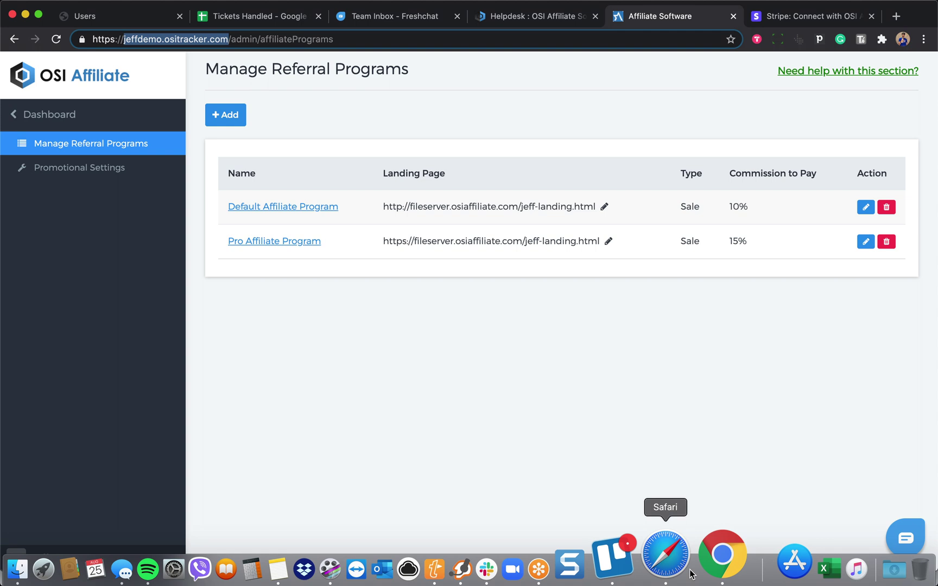
{"action": "left_click", "coordinate": [715, 564]}
{"action": "left_click", "coordinate": [360, 138]}
{"action": "type", "text": "omnistar98"}
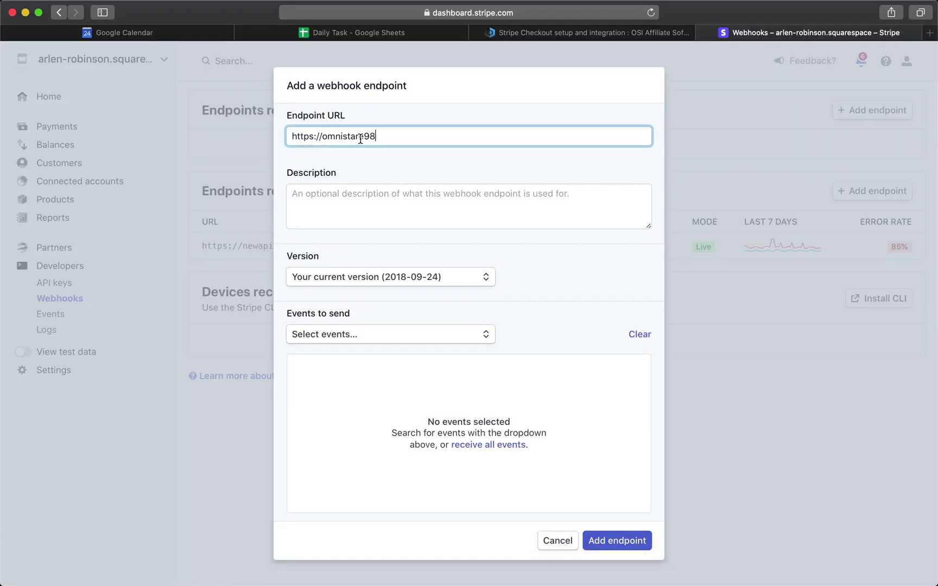
{"action": "key", "text": "alt+BackSpace"}
{"action": "key", "text": "super+Tab"}
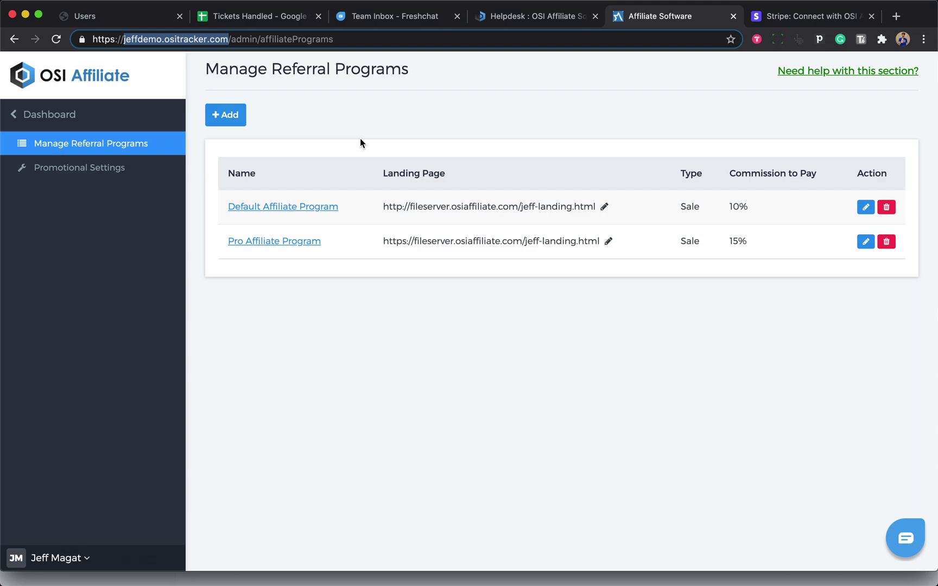
{"action": "key", "text": "super+Tab"}
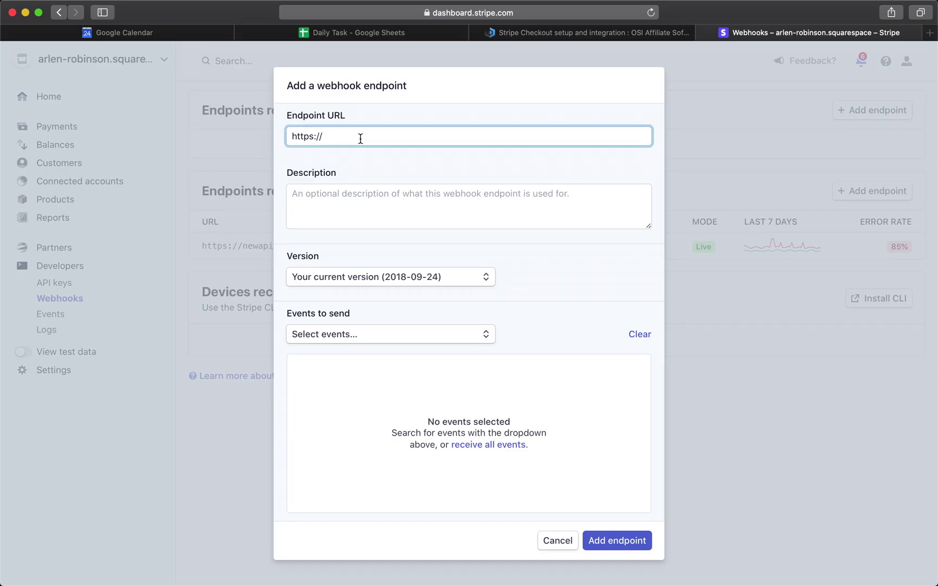
{"action": "key", "text": "super+v"}
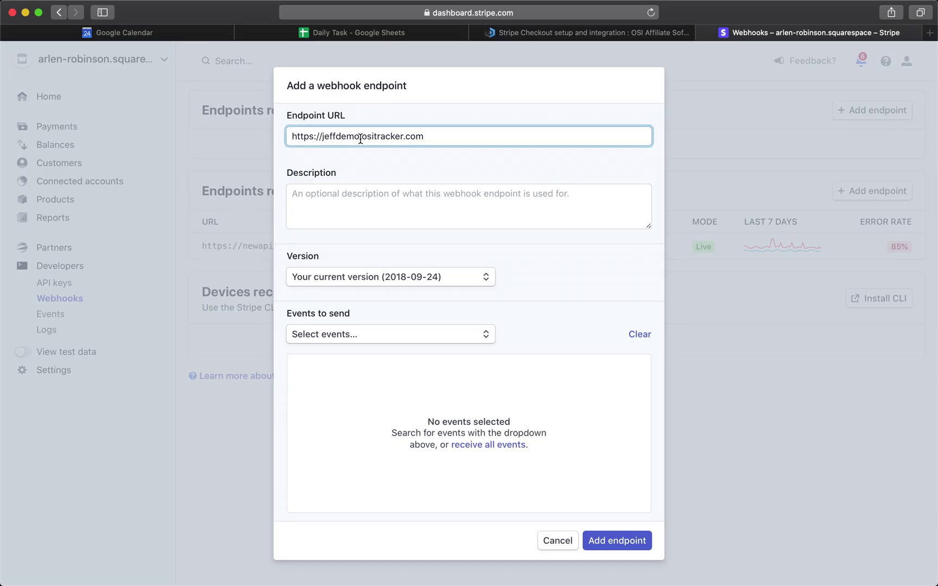
{"action": "type", "text": "/Strpie/checkout"}
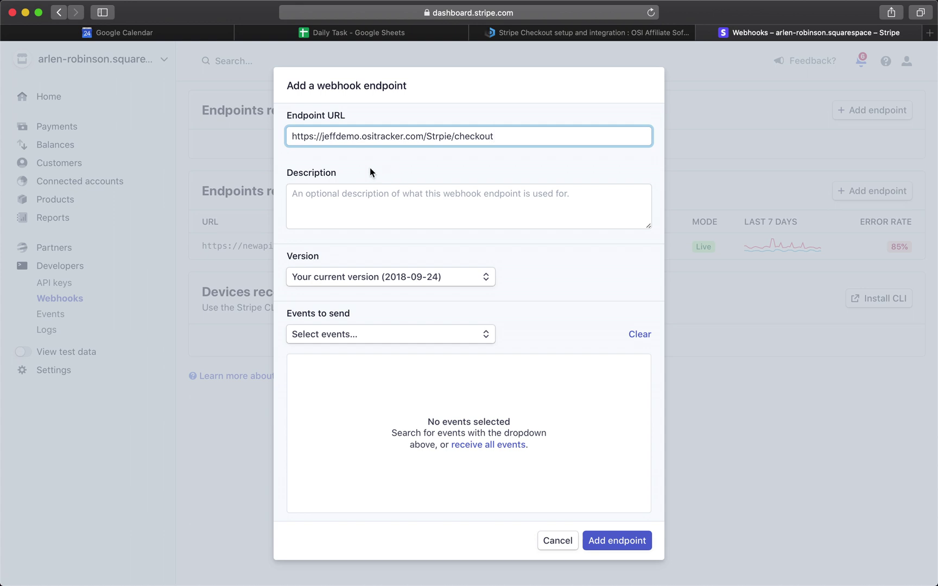
Step: Choose checkout.session.completed as the endpoint's event, then cancel the endpoint form
{"action": "left_click", "coordinate": [324, 341]}
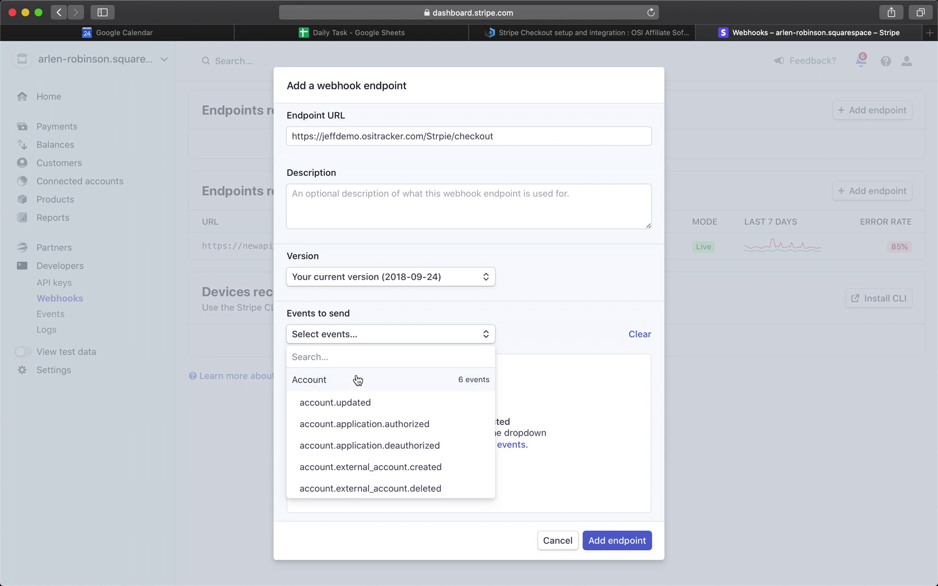
{"action": "scroll", "coordinate": [384, 438], "scroll_direction": "down", "scroll_amount": 5}
{"action": "scroll", "coordinate": [383, 438], "scroll_direction": "down", "scroll_amount": 8}
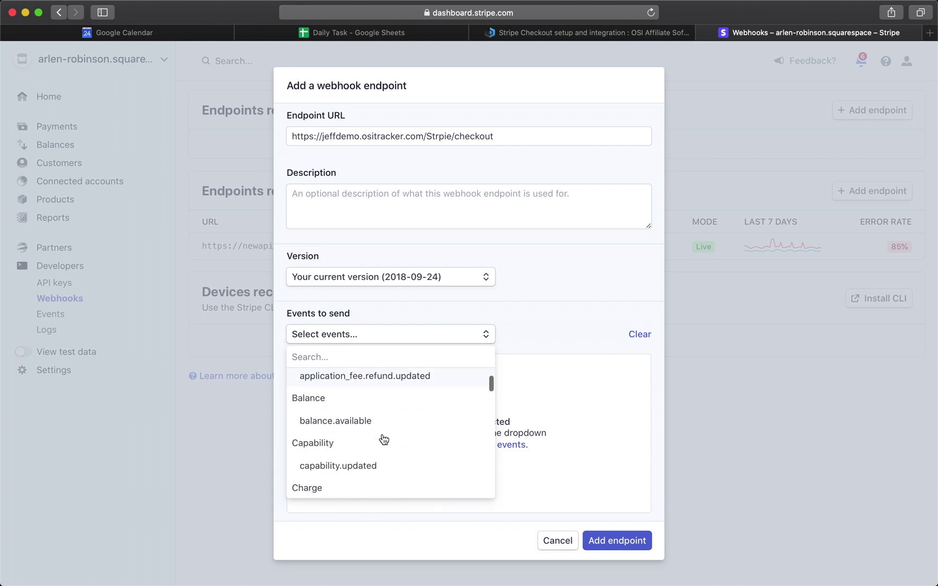
{"action": "scroll", "coordinate": [384, 438], "scroll_direction": "down", "scroll_amount": 4}
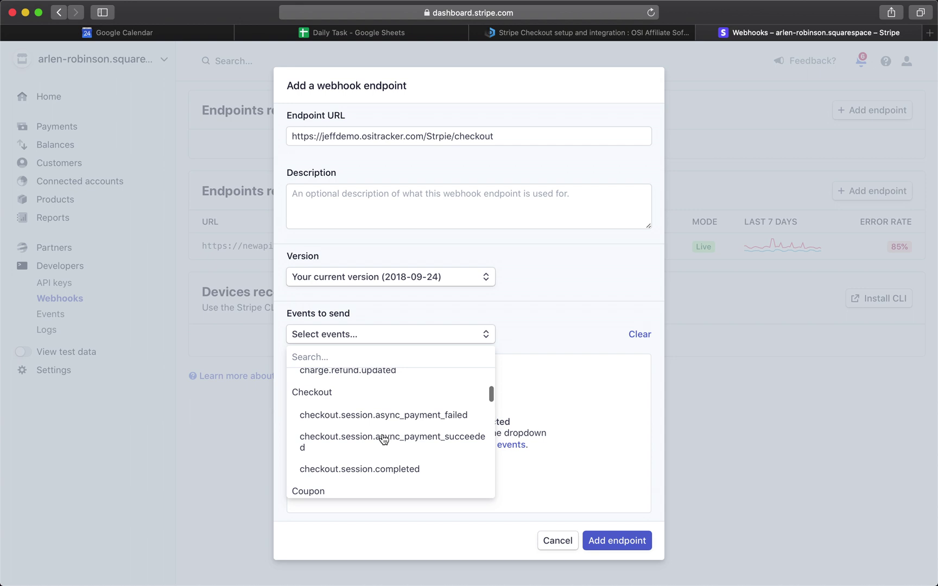
{"action": "left_click", "coordinate": [340, 470]}
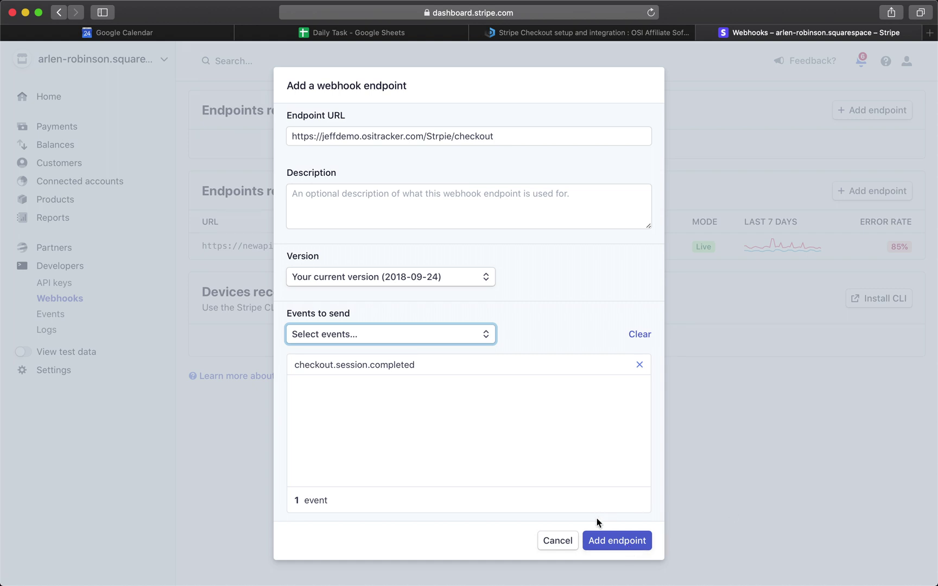
{"action": "left_click", "coordinate": [570, 540]}
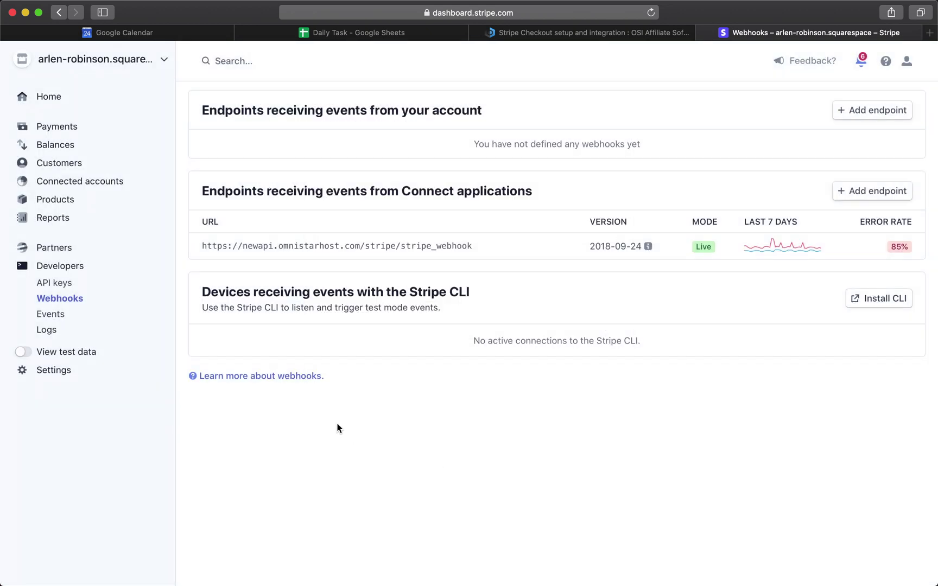
Step: View Stripe's API keys page, then go to the OSI Affiliate dashboard in Chrome
{"action": "left_click", "coordinate": [46, 284]}
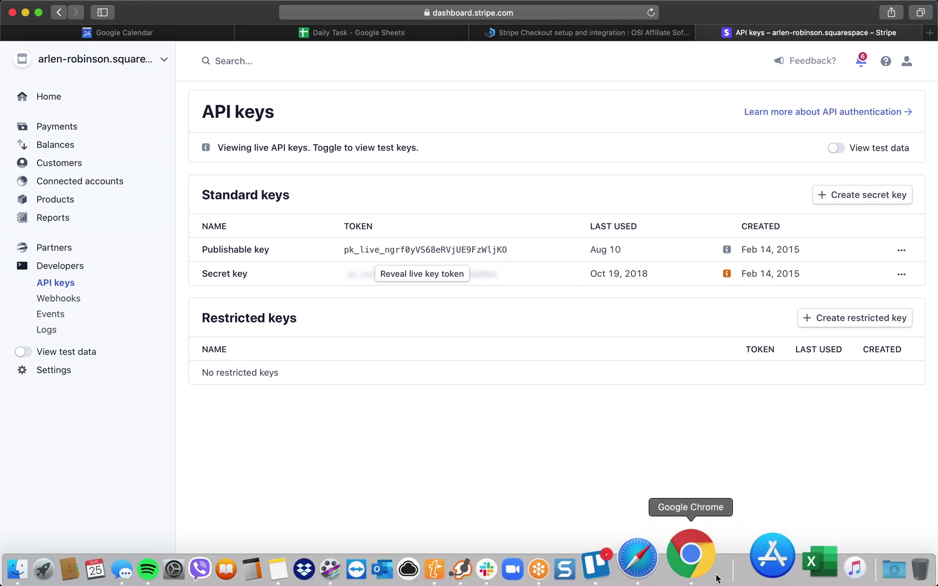
{"action": "left_click", "coordinate": [690, 555]}
{"action": "left_click", "coordinate": [64, 119]}
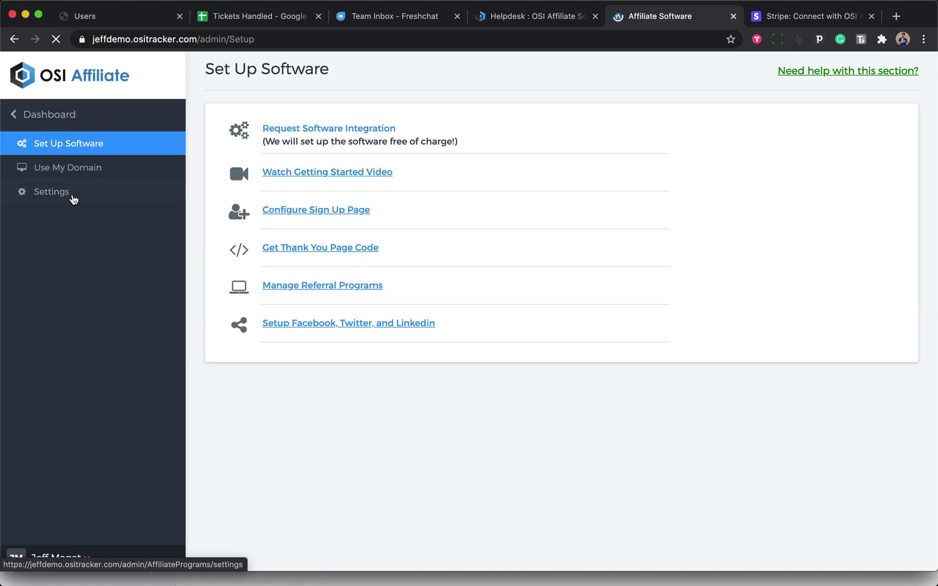
Step: View the Stripe Checkout integration's secret key form under Third Party Integrations, then return to Settings
{"action": "left_click", "coordinate": [71, 198]}
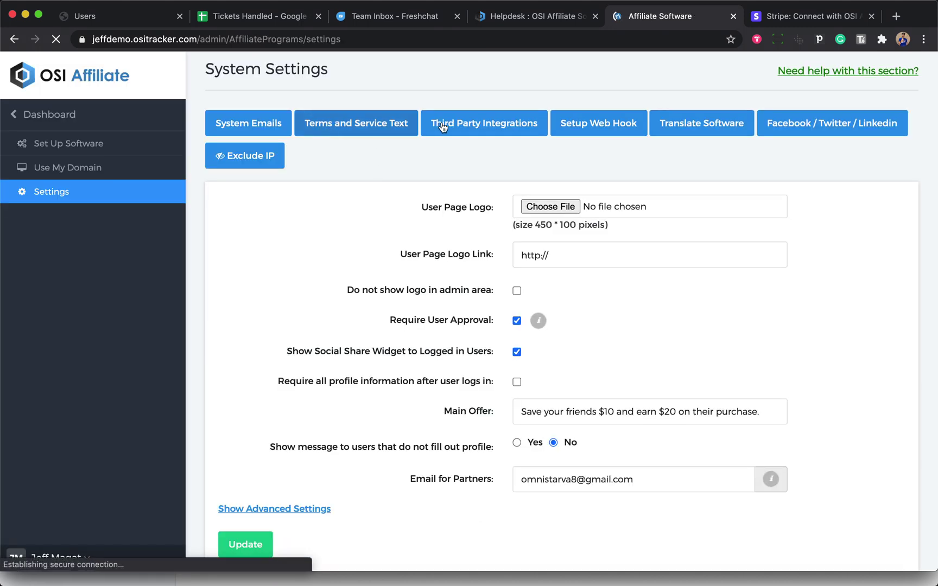
{"action": "left_click", "coordinate": [461, 128]}
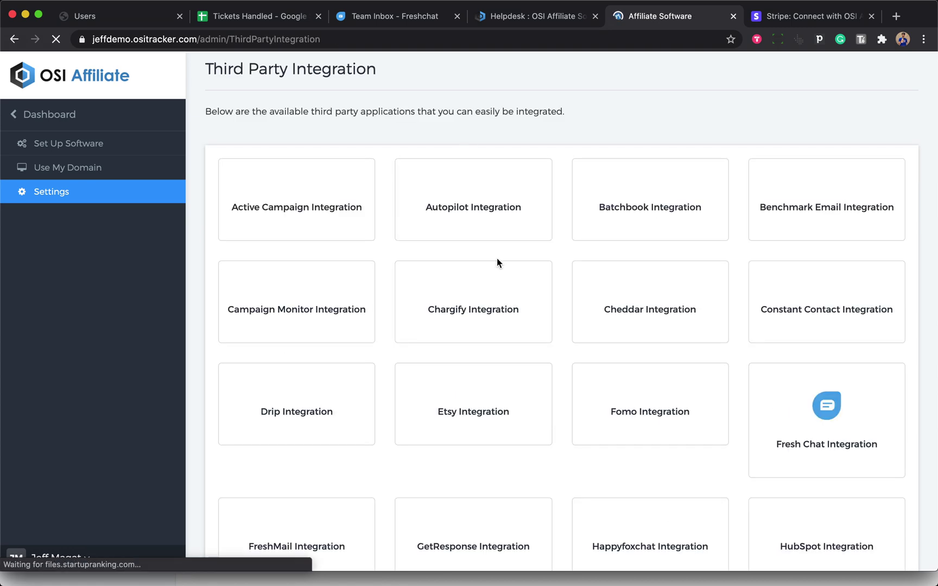
{"action": "scroll", "coordinate": [497, 260], "scroll_direction": "down", "scroll_amount": 3}
{"action": "scroll", "coordinate": [496, 258], "scroll_direction": "down", "scroll_amount": 10}
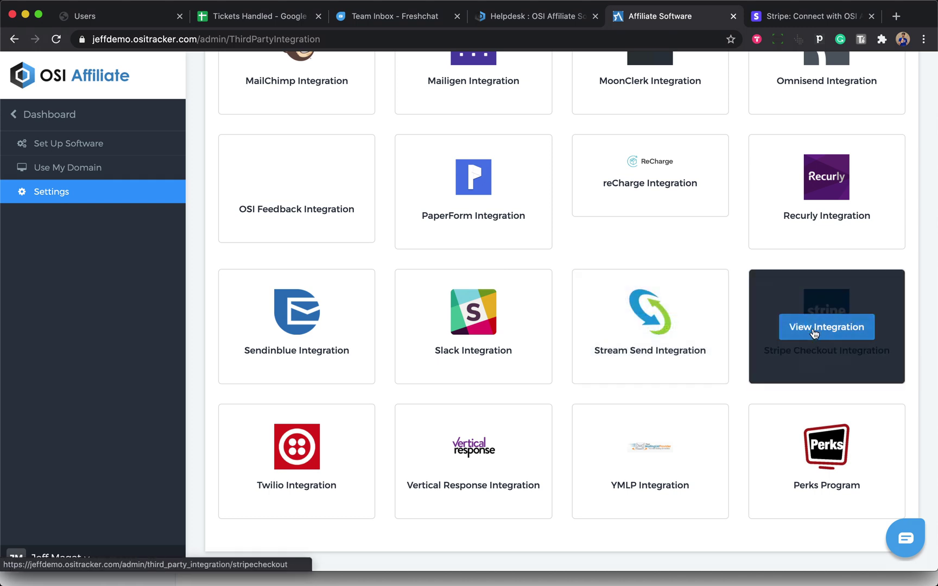
{"action": "left_click", "coordinate": [814, 332]}
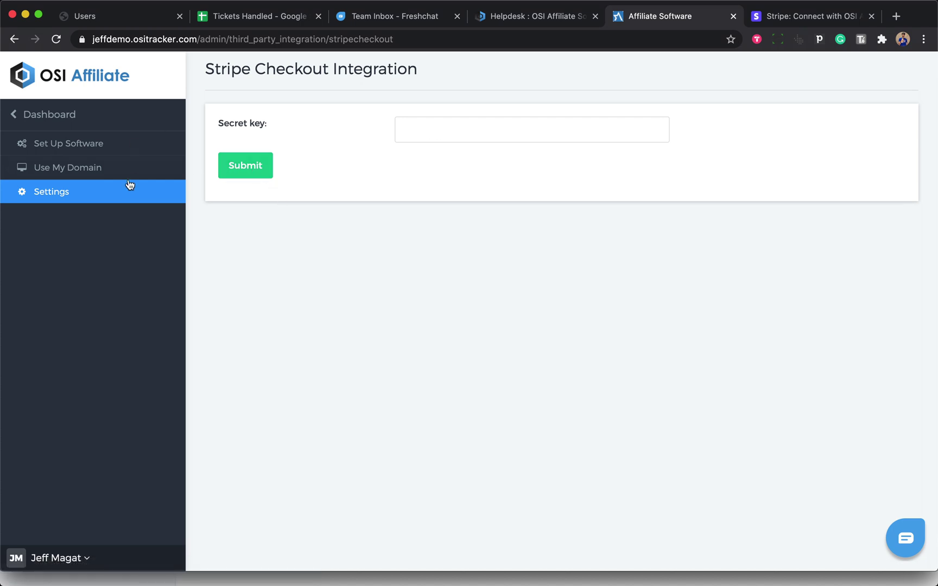
{"action": "left_click", "coordinate": [66, 196]}
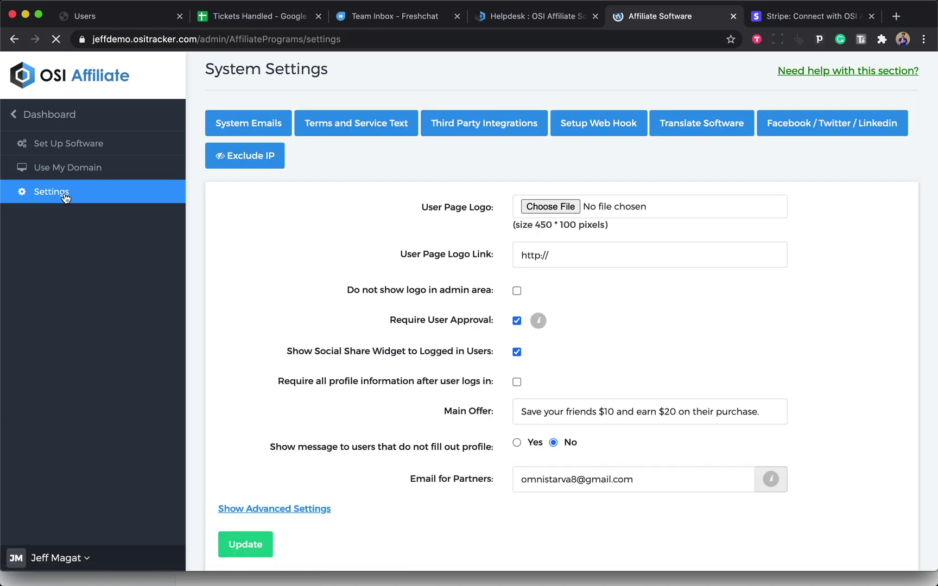
Step: Enable Include Parameters in affiliate URL in the advanced system settings and save with Update
{"action": "left_click", "coordinate": [313, 509]}
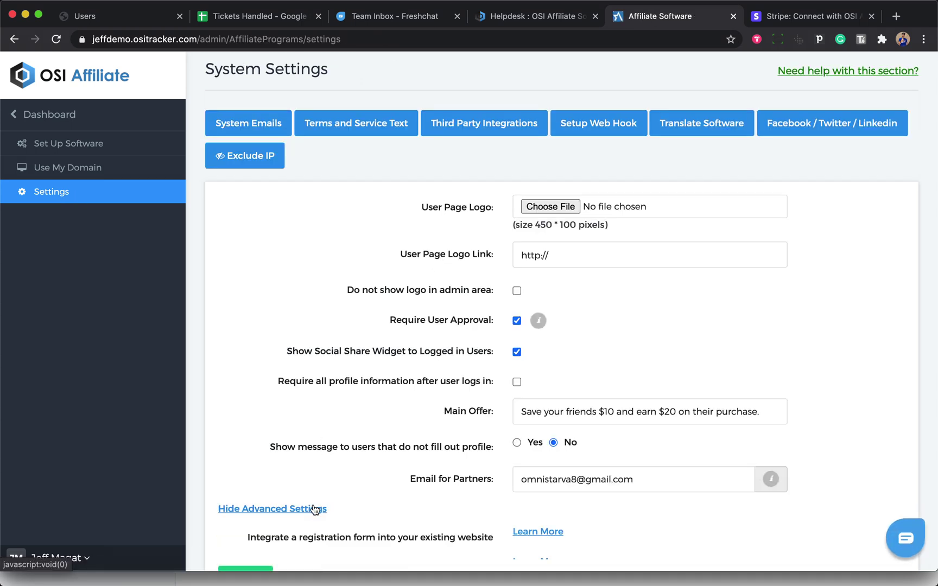
{"action": "scroll", "coordinate": [356, 483], "scroll_direction": "down", "scroll_amount": 8}
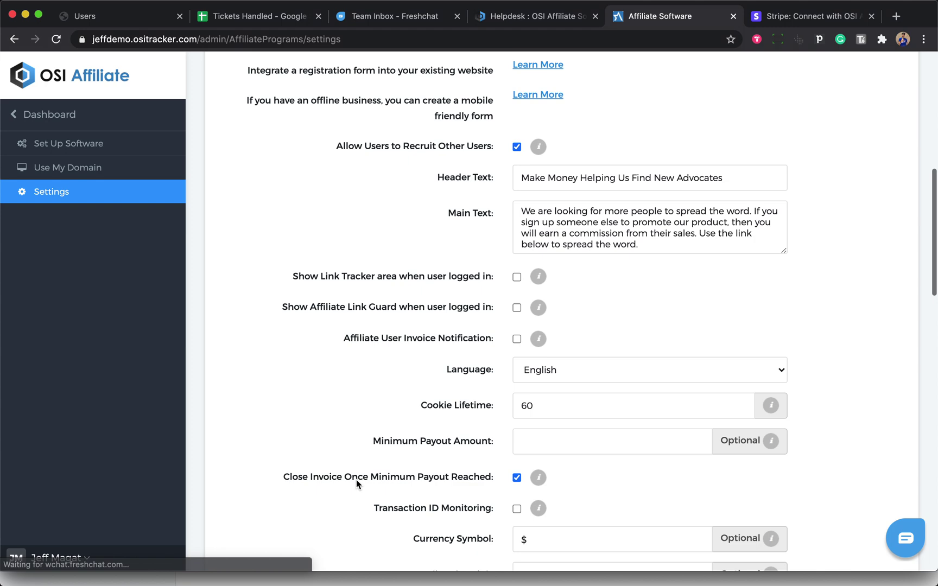
{"action": "scroll", "coordinate": [356, 479], "scroll_direction": "down", "scroll_amount": 5}
{"action": "scroll", "coordinate": [356, 479], "scroll_direction": "down", "scroll_amount": 1}
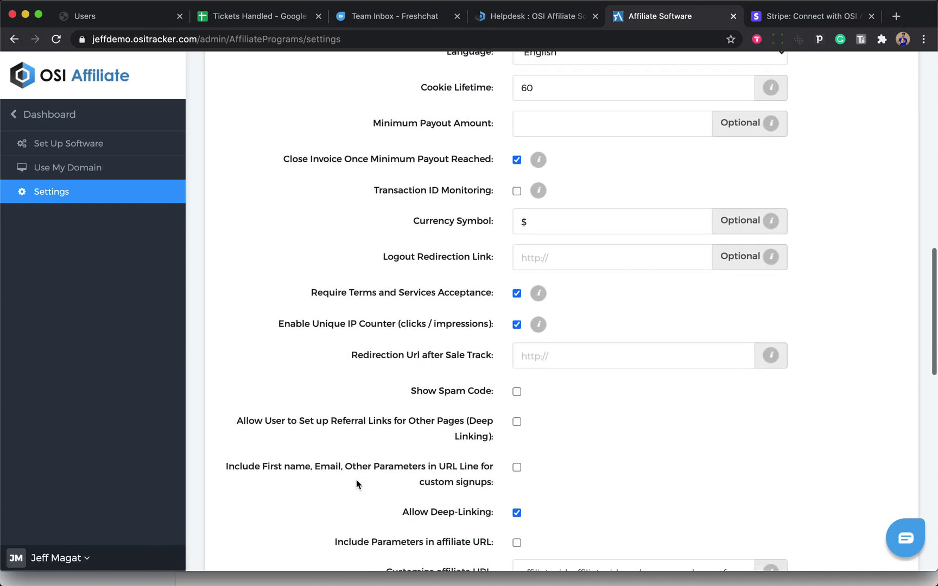
{"action": "scroll", "coordinate": [356, 479], "scroll_direction": "down", "scroll_amount": 4}
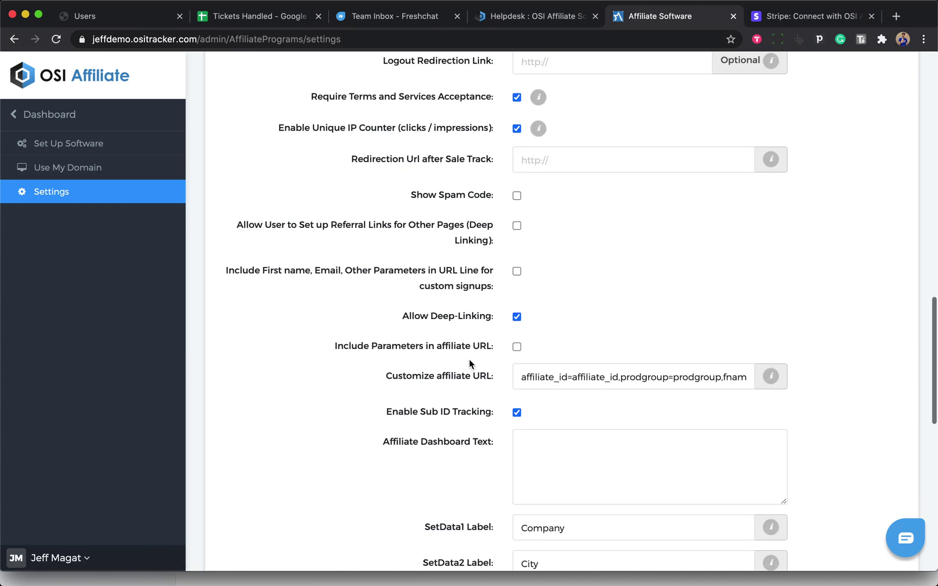
{"action": "left_click", "coordinate": [516, 347]}
{"action": "scroll", "coordinate": [310, 419], "scroll_direction": "down", "scroll_amount": 11}
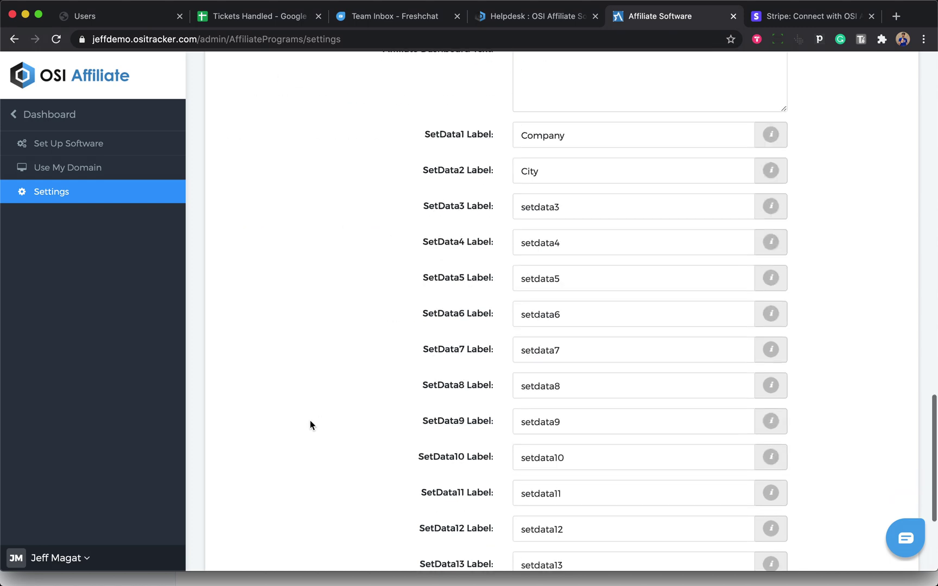
{"action": "left_click", "coordinate": [236, 520]}
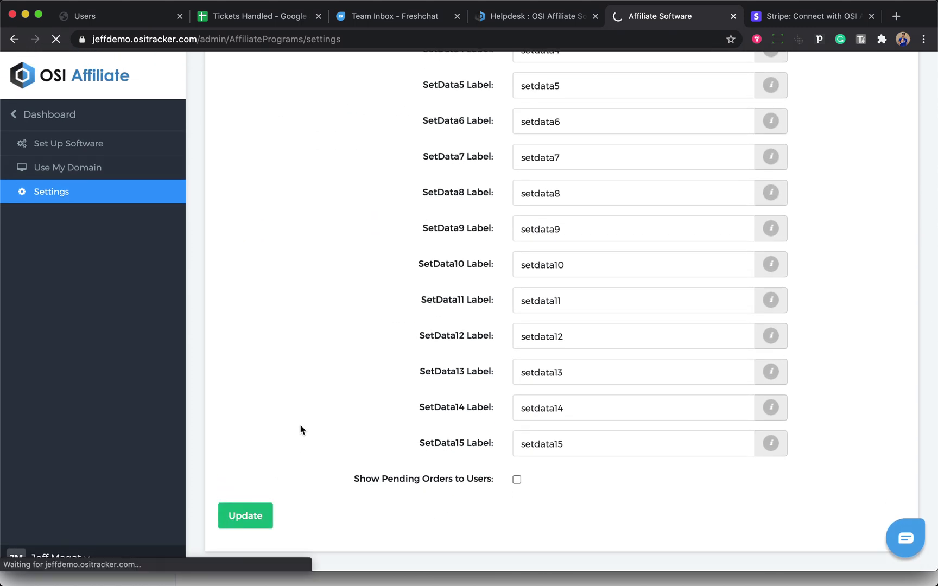